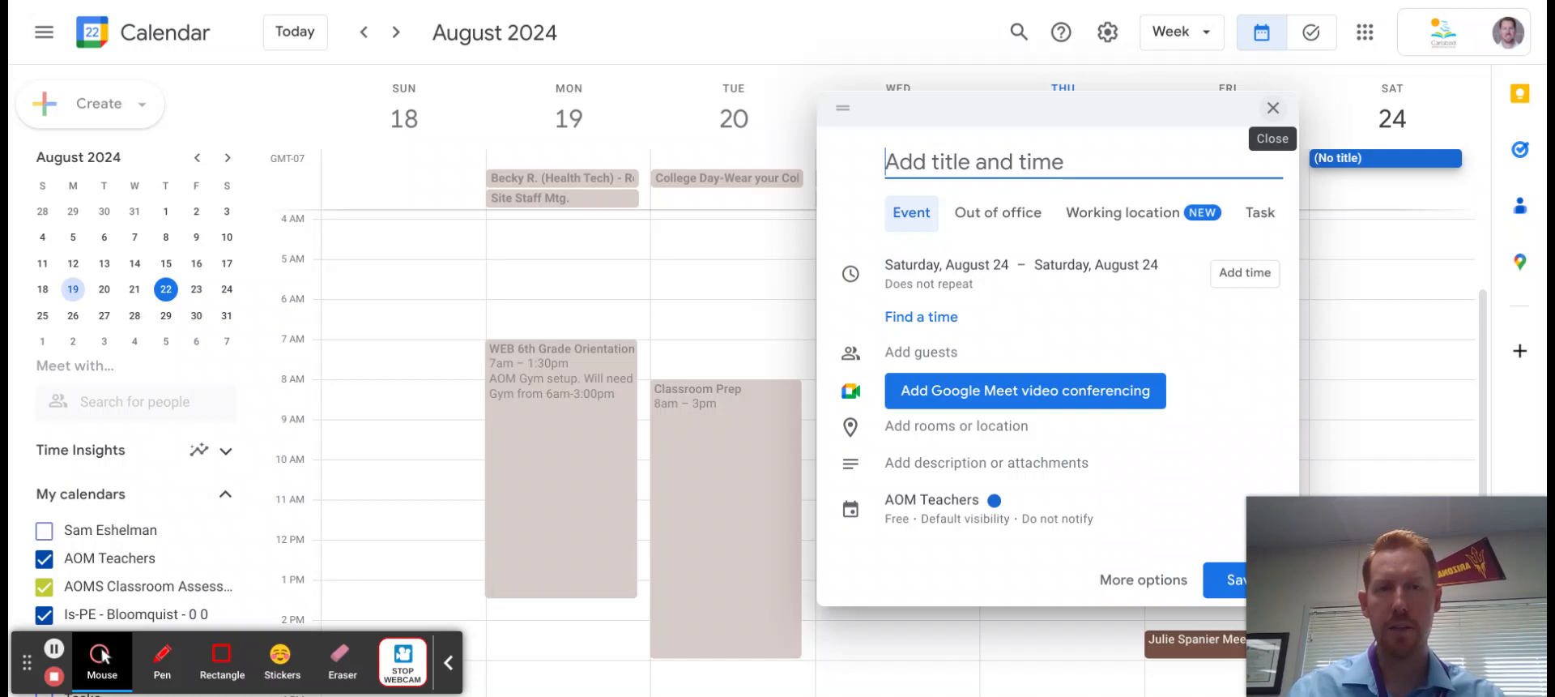
Discard the untitled Saturday draft and start a new event titled "6th English" followed by the teacher's last name.
left_click(1272, 107)
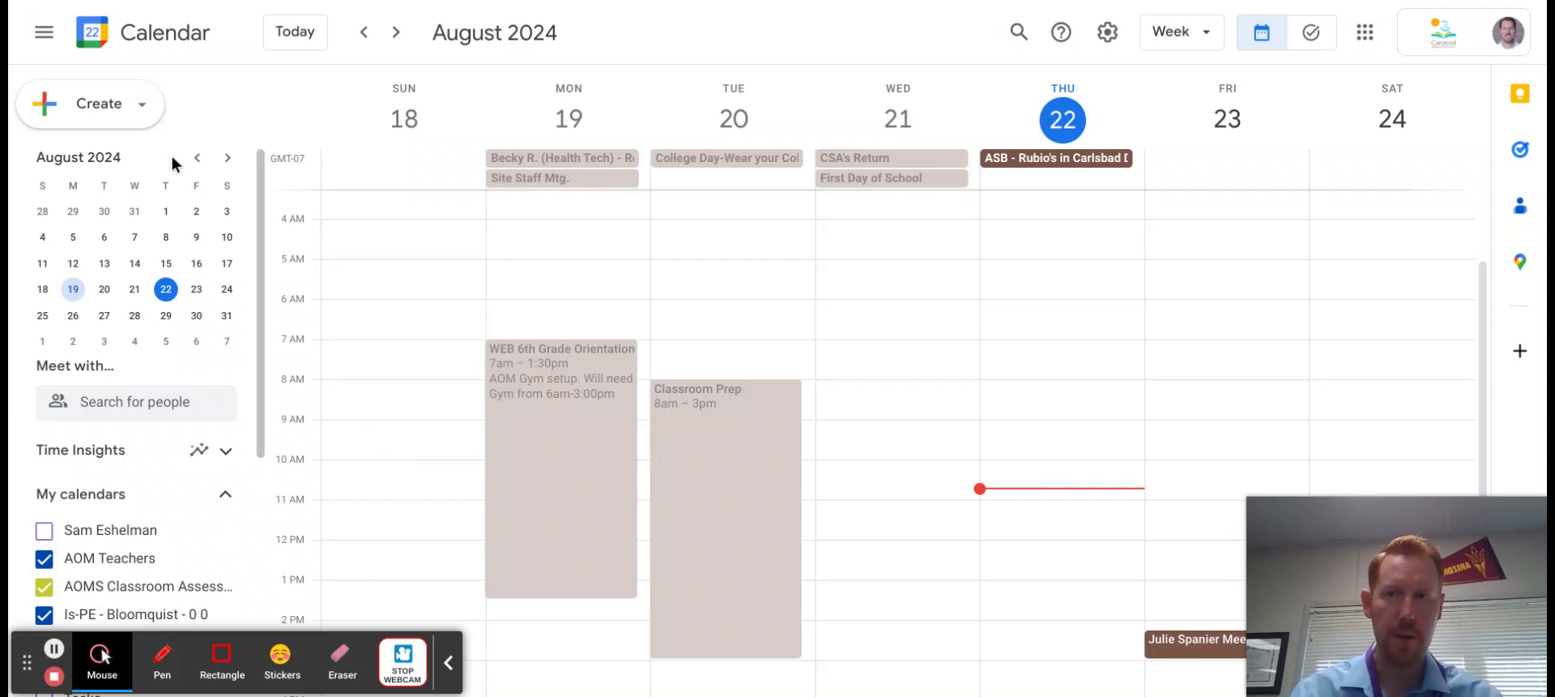
left_click(47, 115)
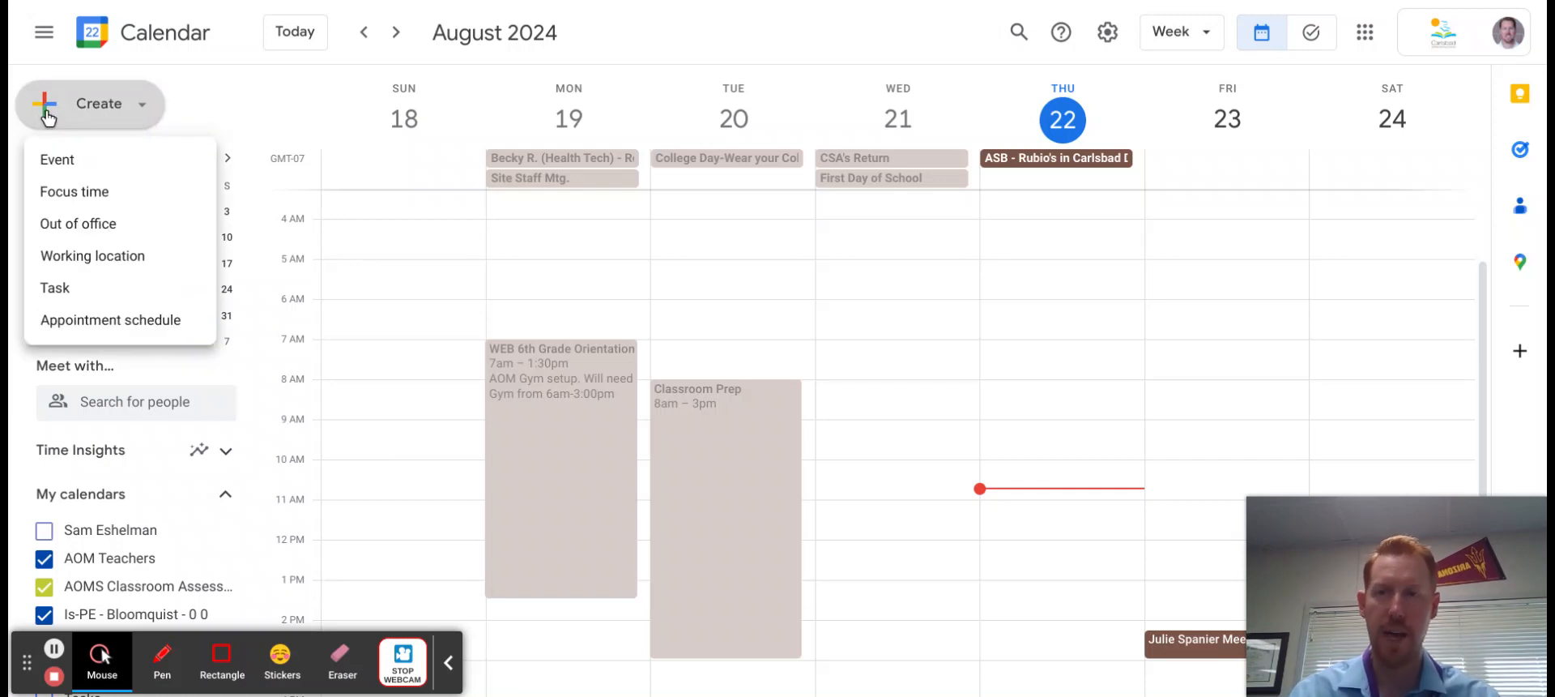
left_click(79, 164)
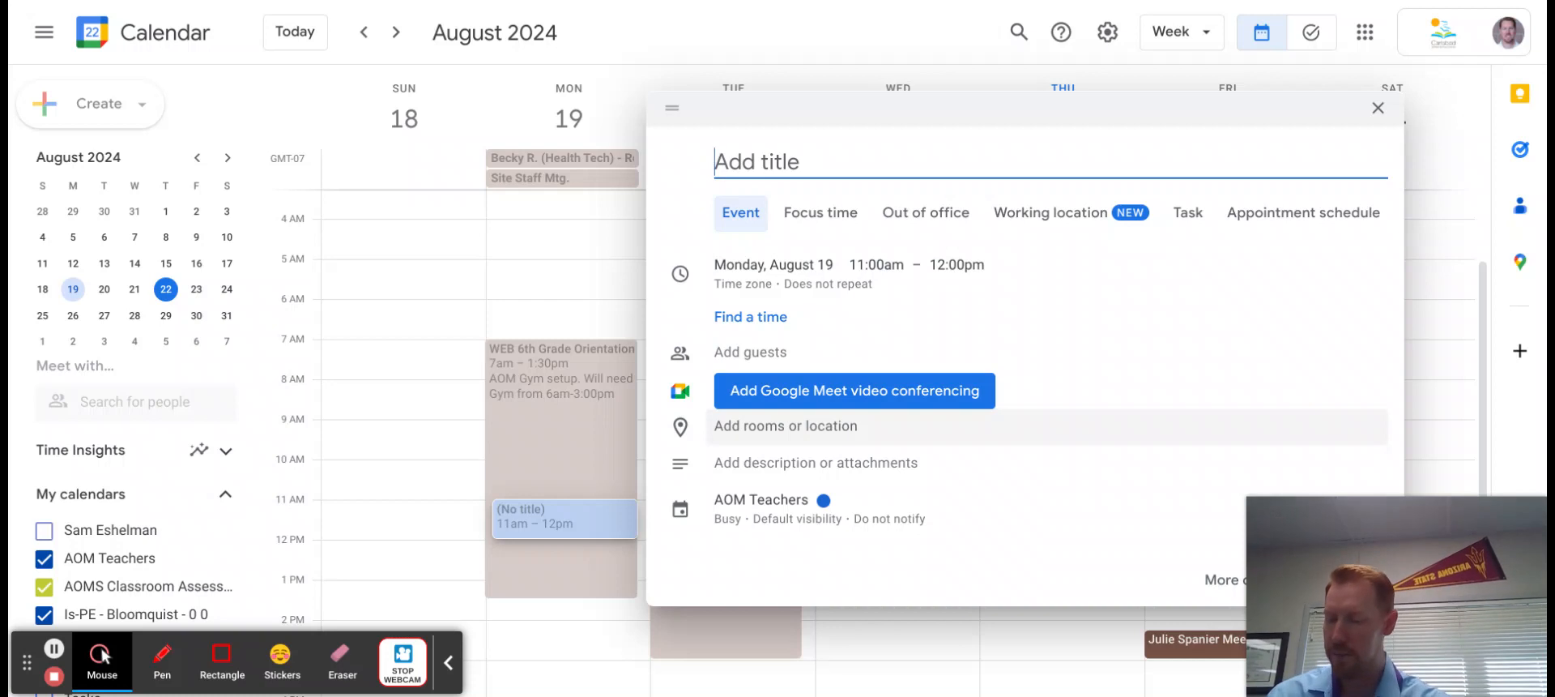
type("6th")
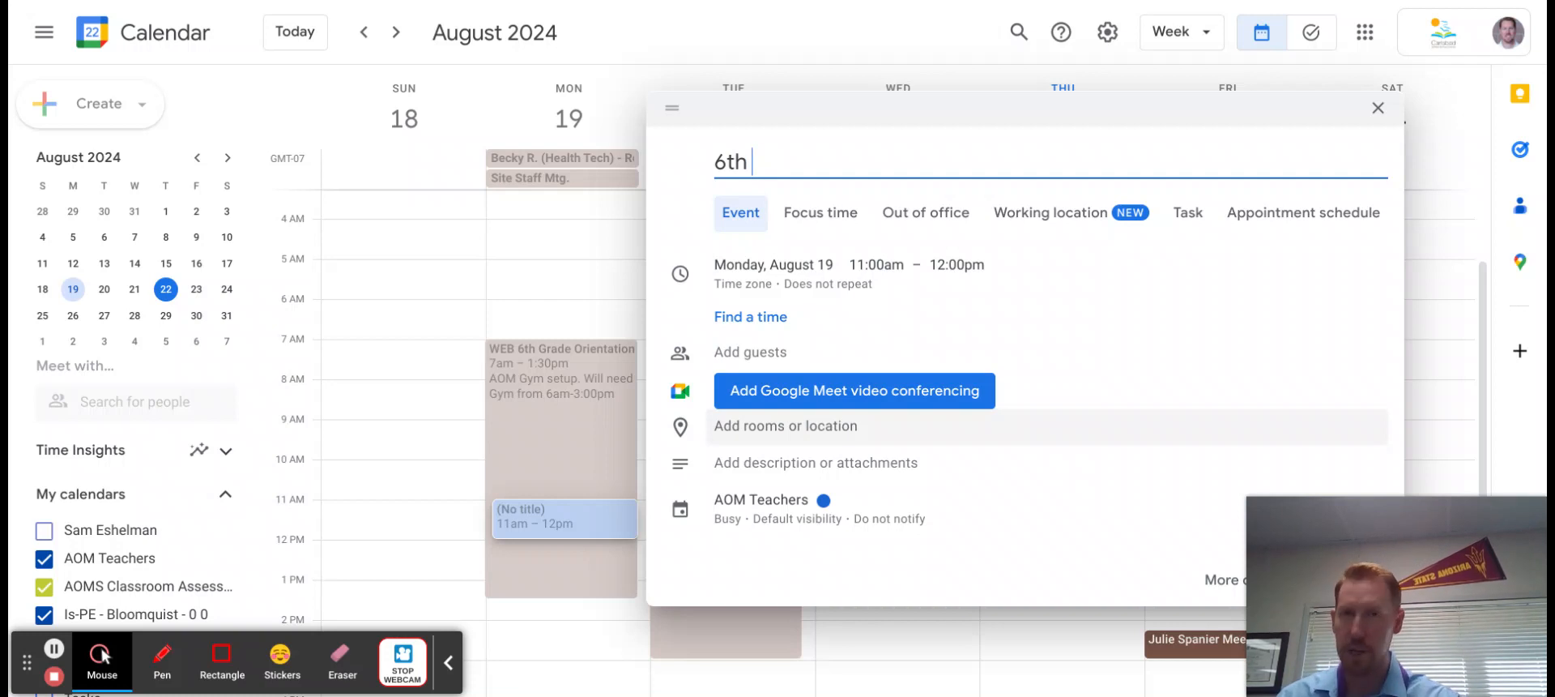
type(" English")
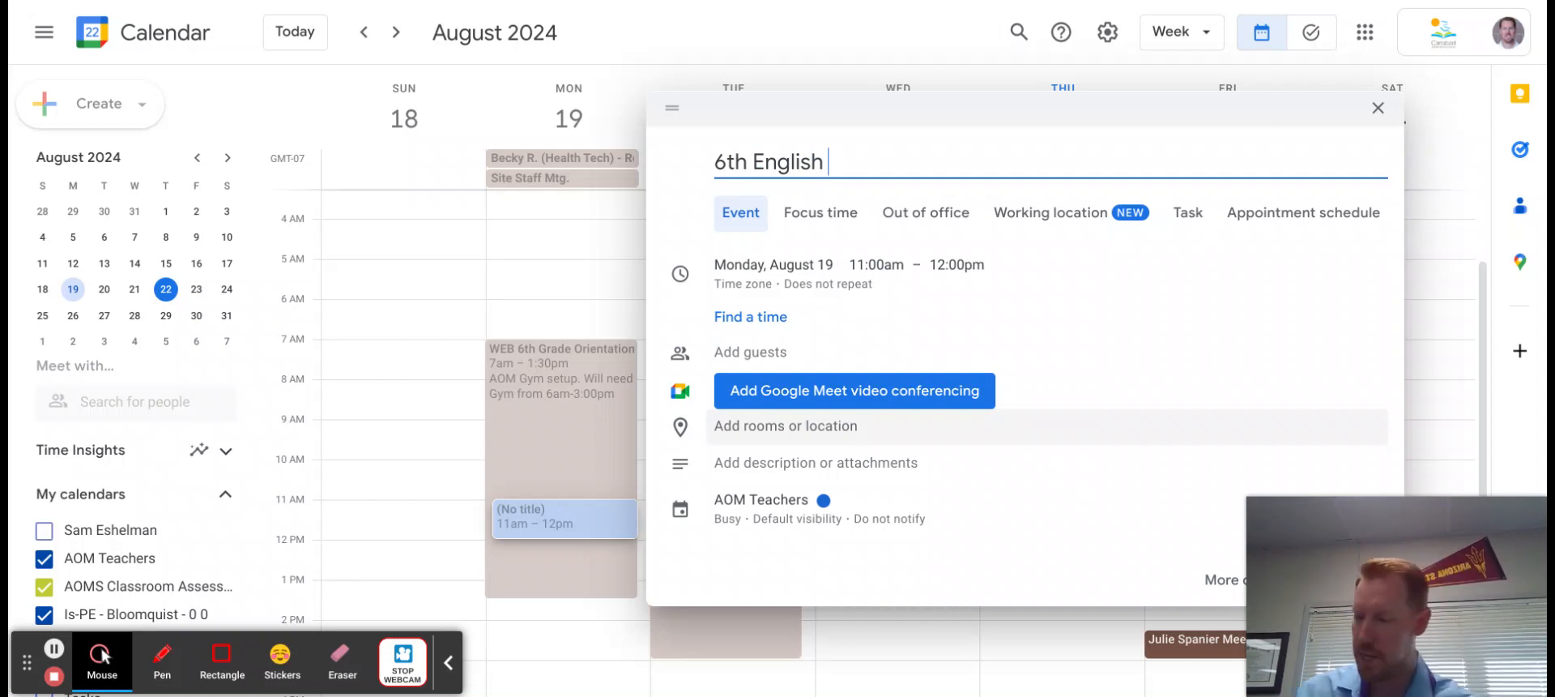
type("Eshelman")
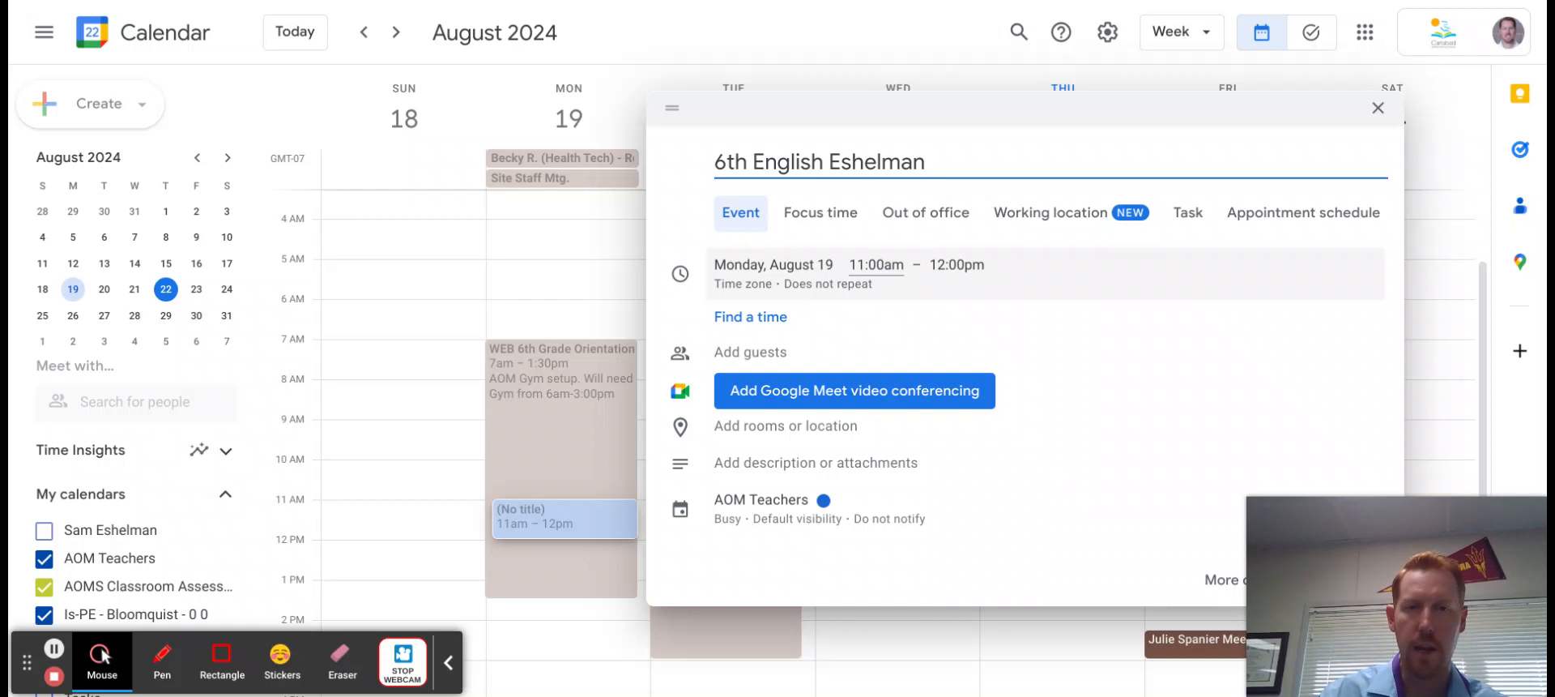
Make the event all-day, with both its start and end dates set to Friday, August 23.
left_click(877, 265)
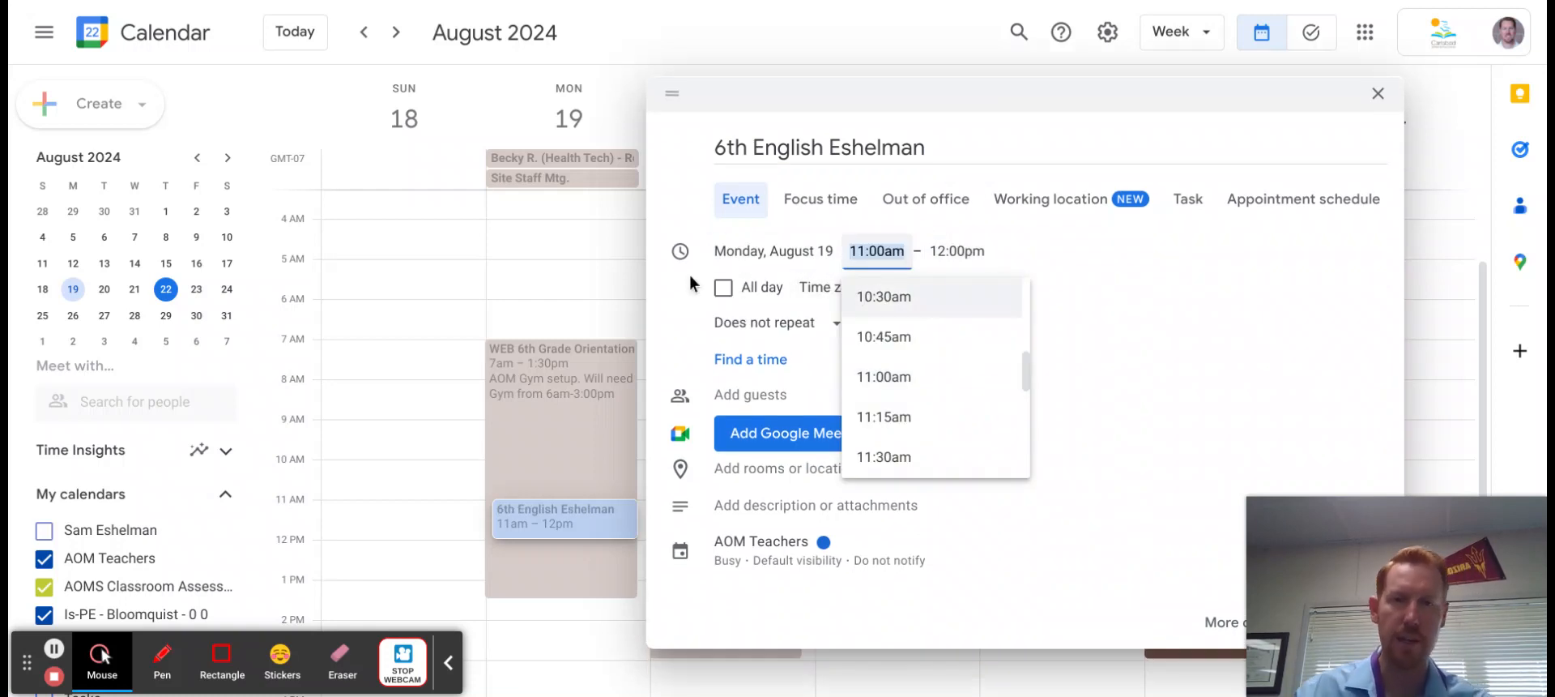
left_click(725, 289)
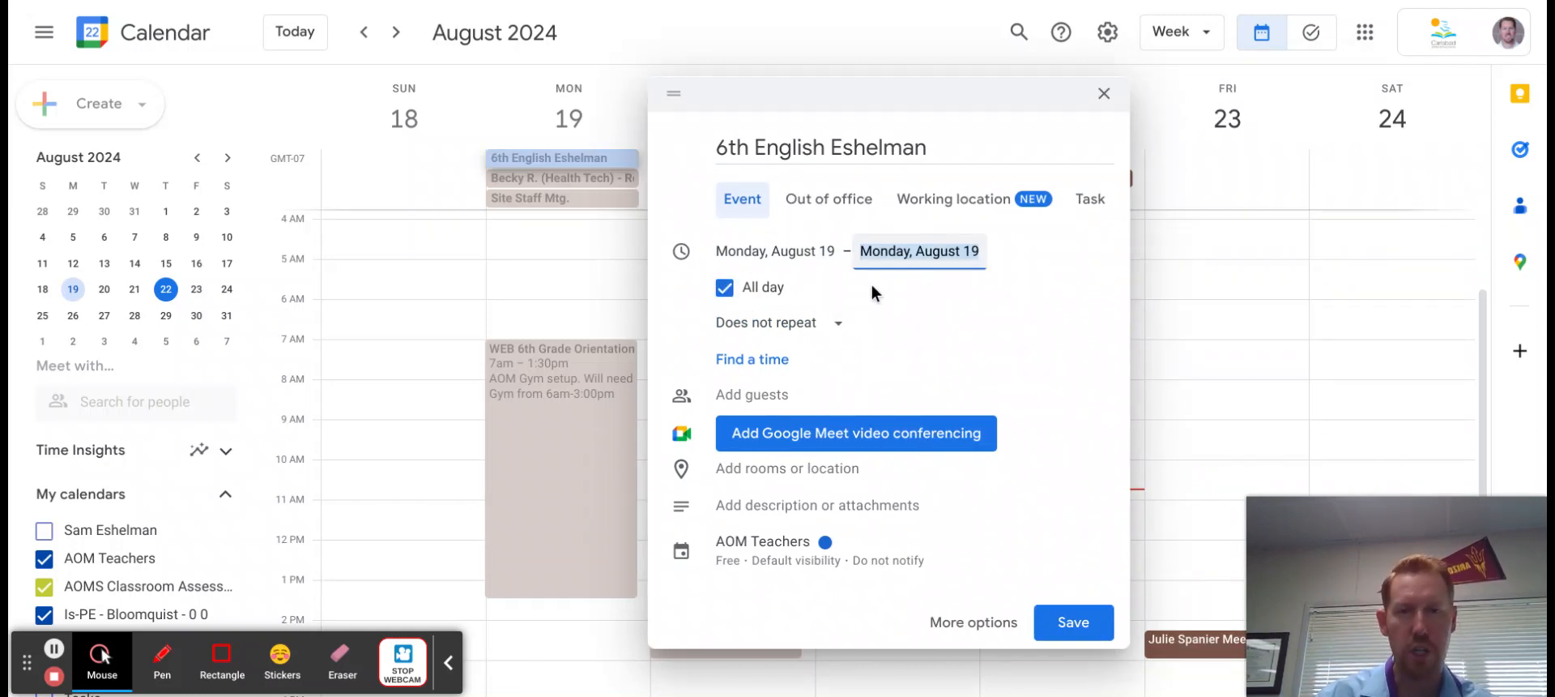
left_click(896, 253)
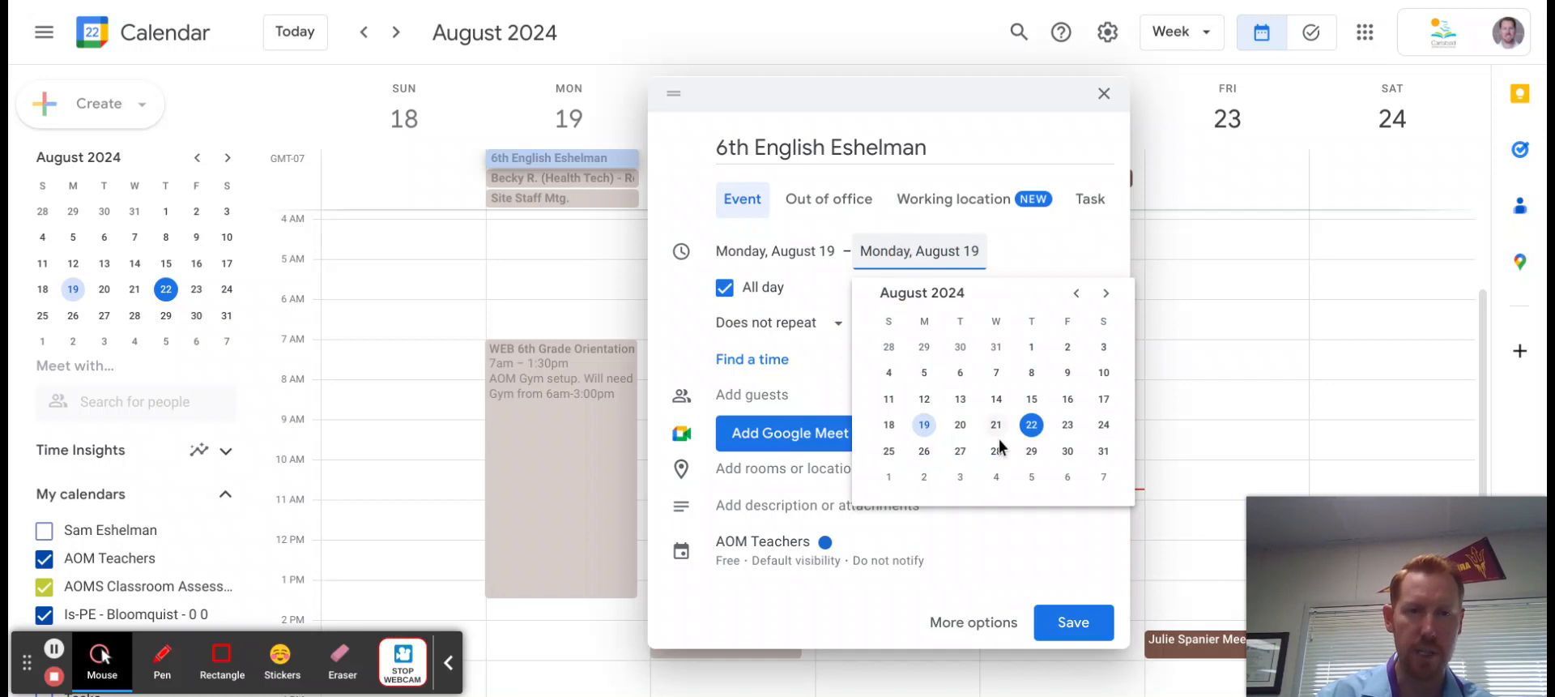
left_click(1067, 426)
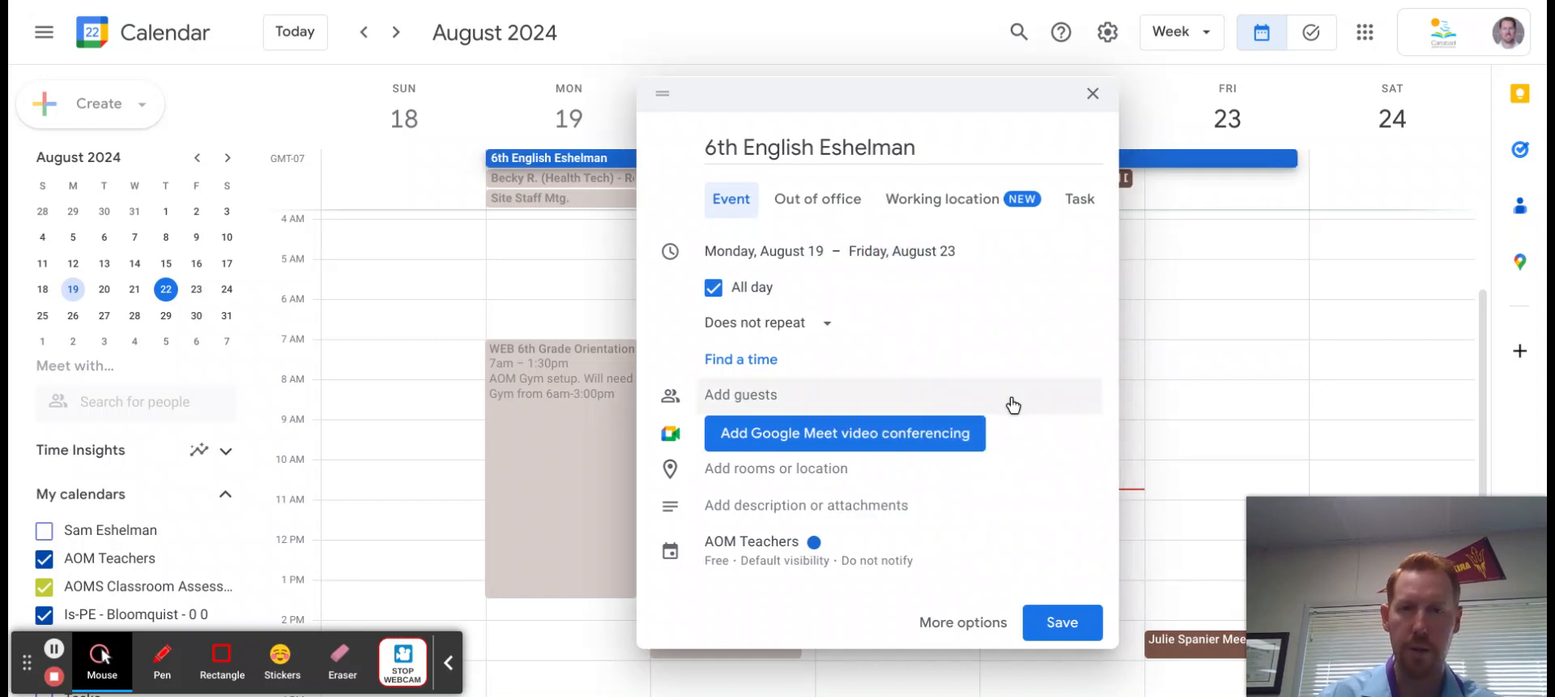
left_click(798, 251)
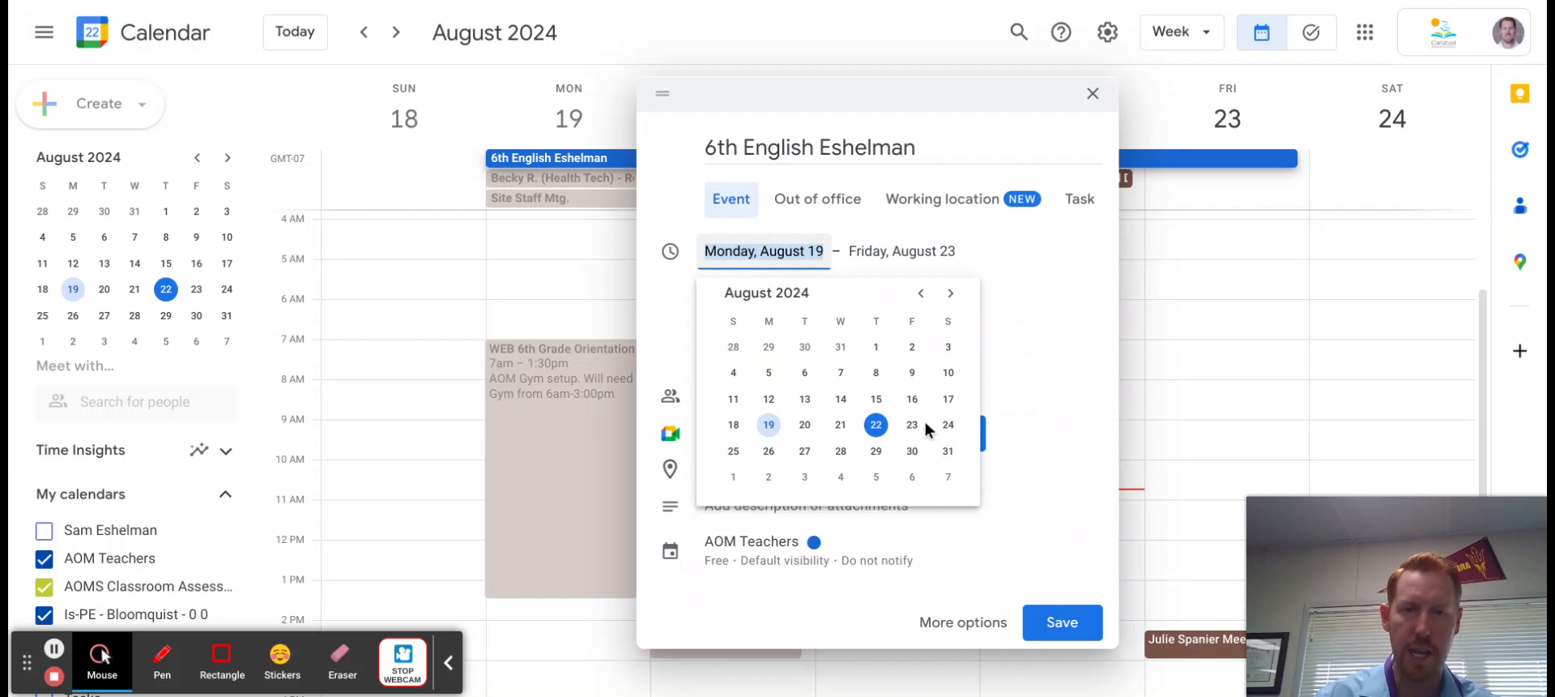
left_click(926, 423)
left_click(934, 259)
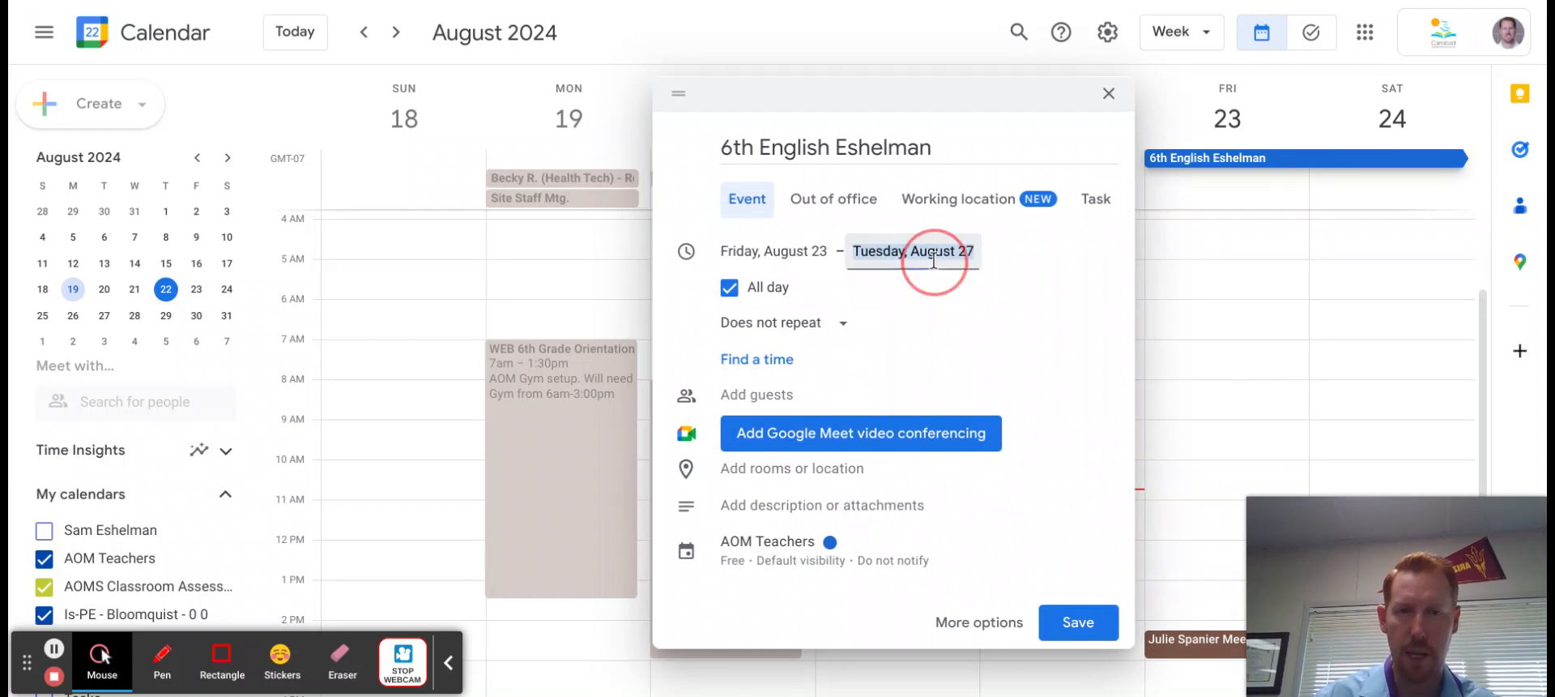
left_click(1060, 427)
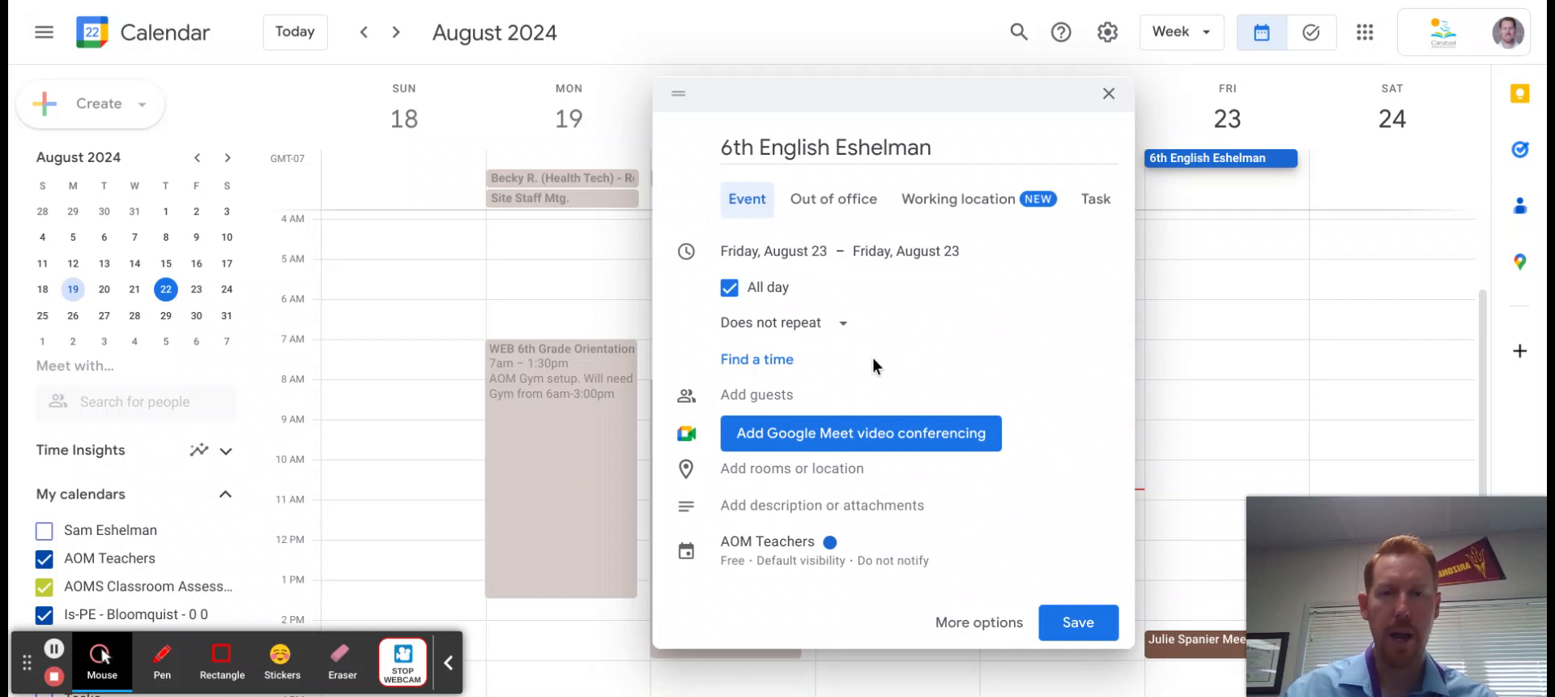
left_click(771, 510)
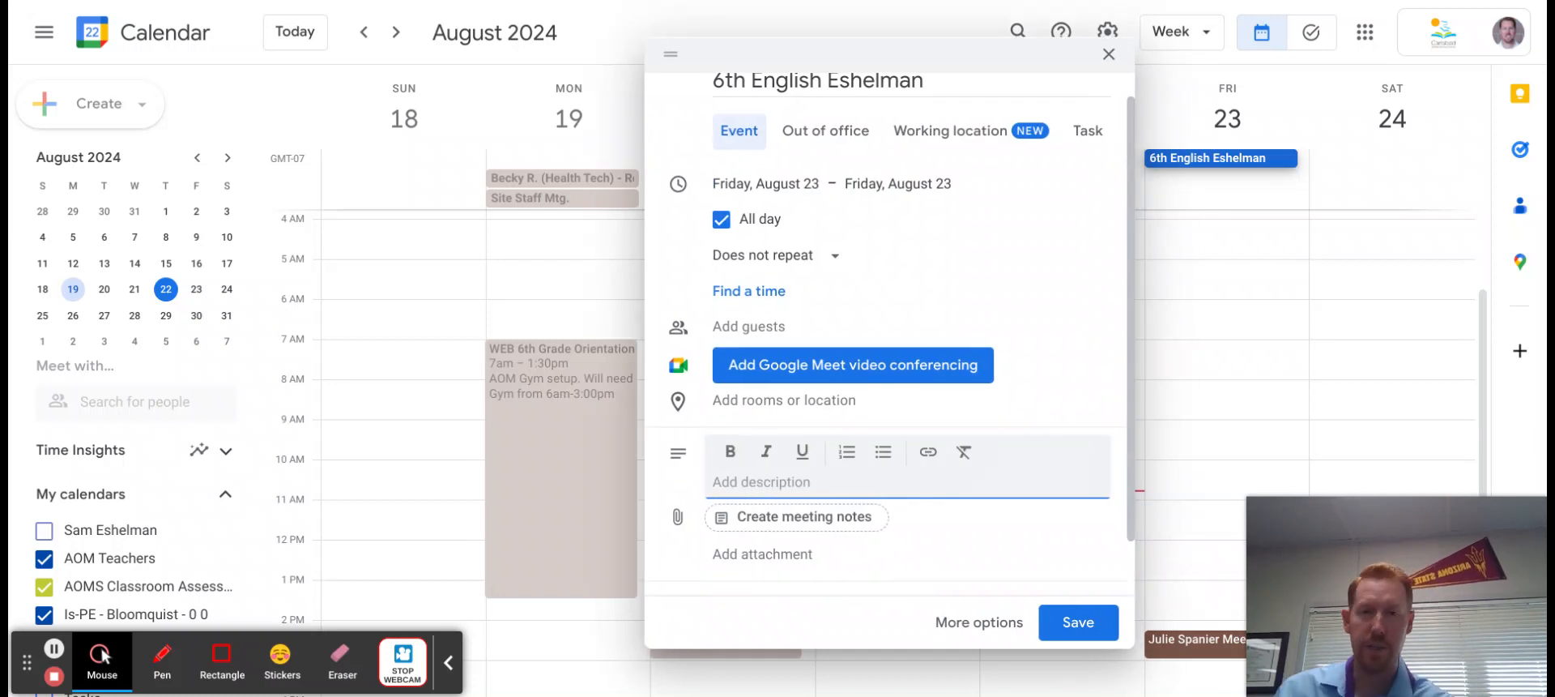
type("Achei")
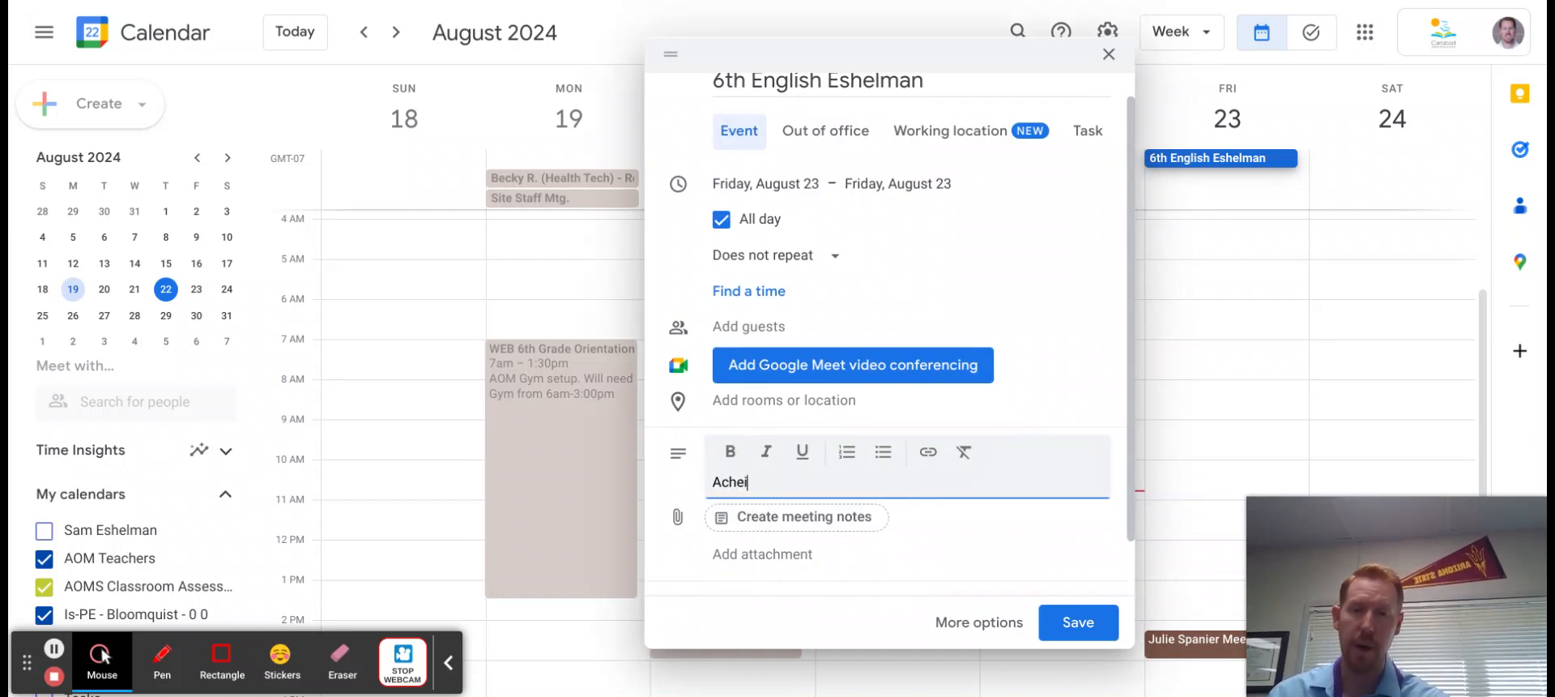
key("BackSpace")
type("iec")
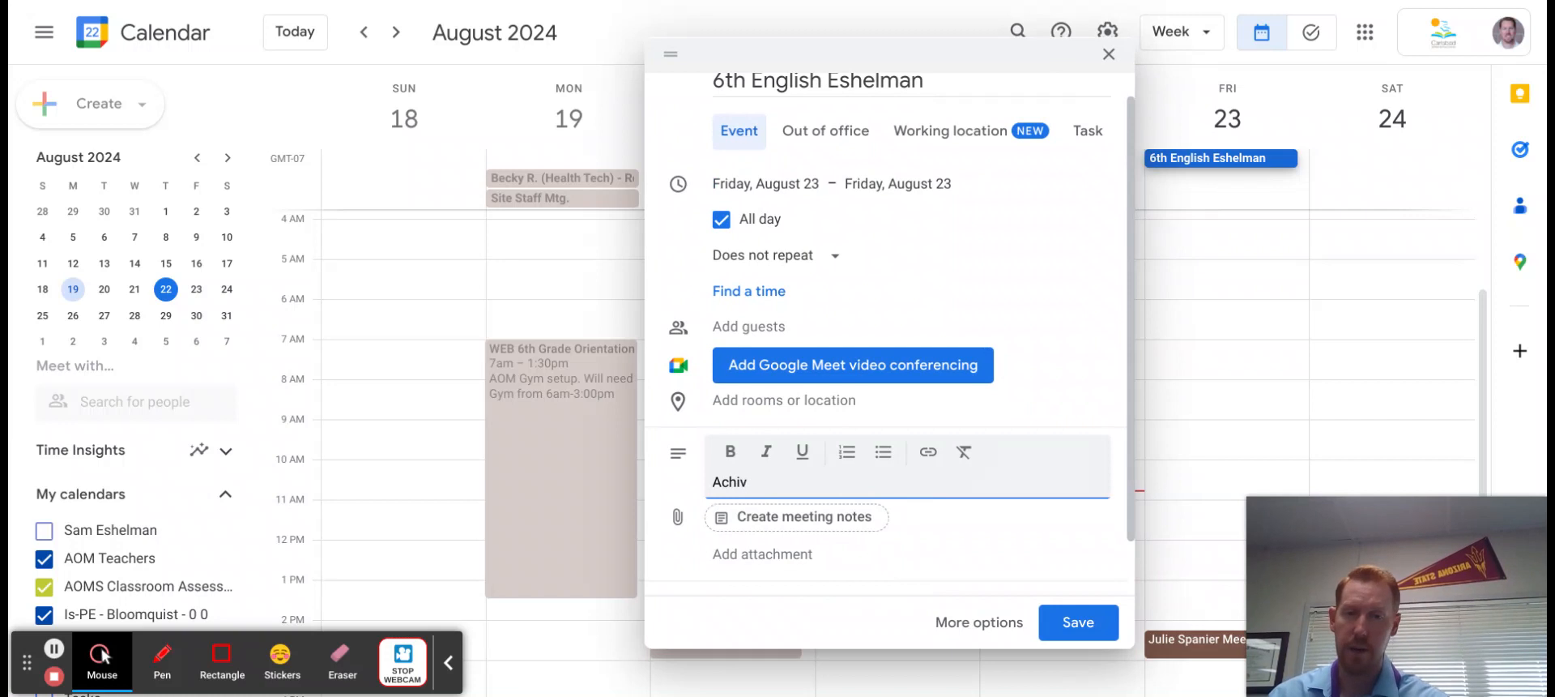
key("BackSpace")
type("ve 3000")
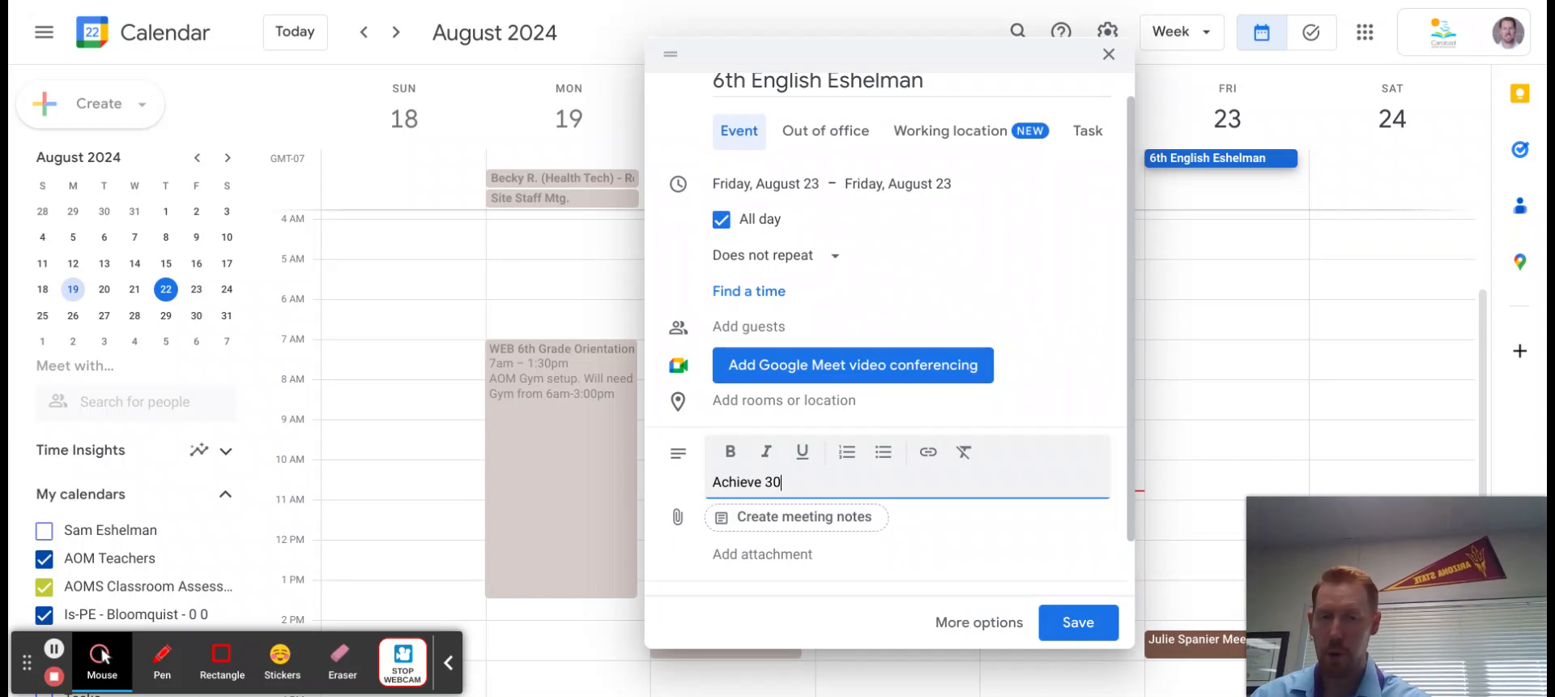
key("BackSpace")
key("BackSpace")
key("BackSpace")
key("BackSpace")
key("BackSpace")
key("BackSpace")
key("BackSpace")
key("BackSpace")
key("BackSpace")
key("BackSpace")
key("BackSpace")
key("BackSpace")
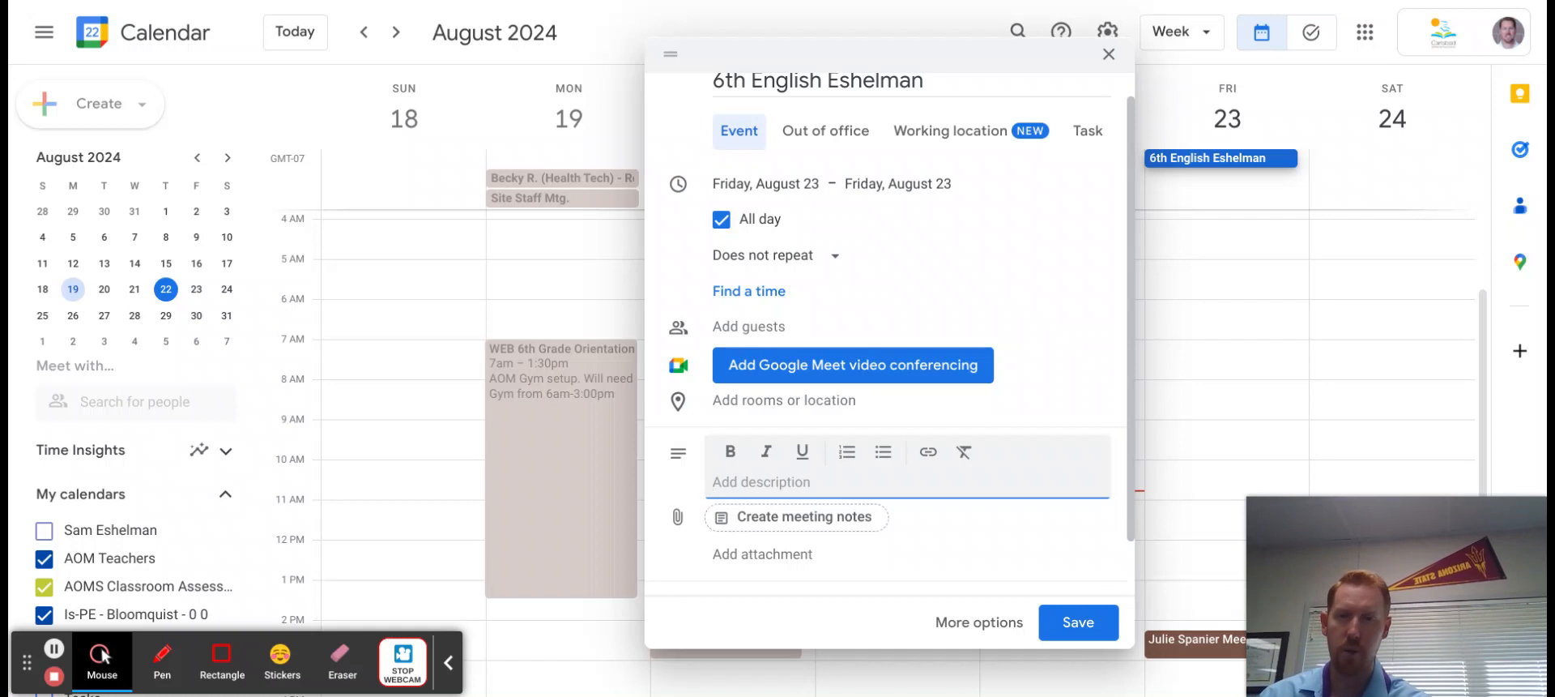
Enter "Homeless Bird Quiz" as the event's description.
type("Homeless Bird")
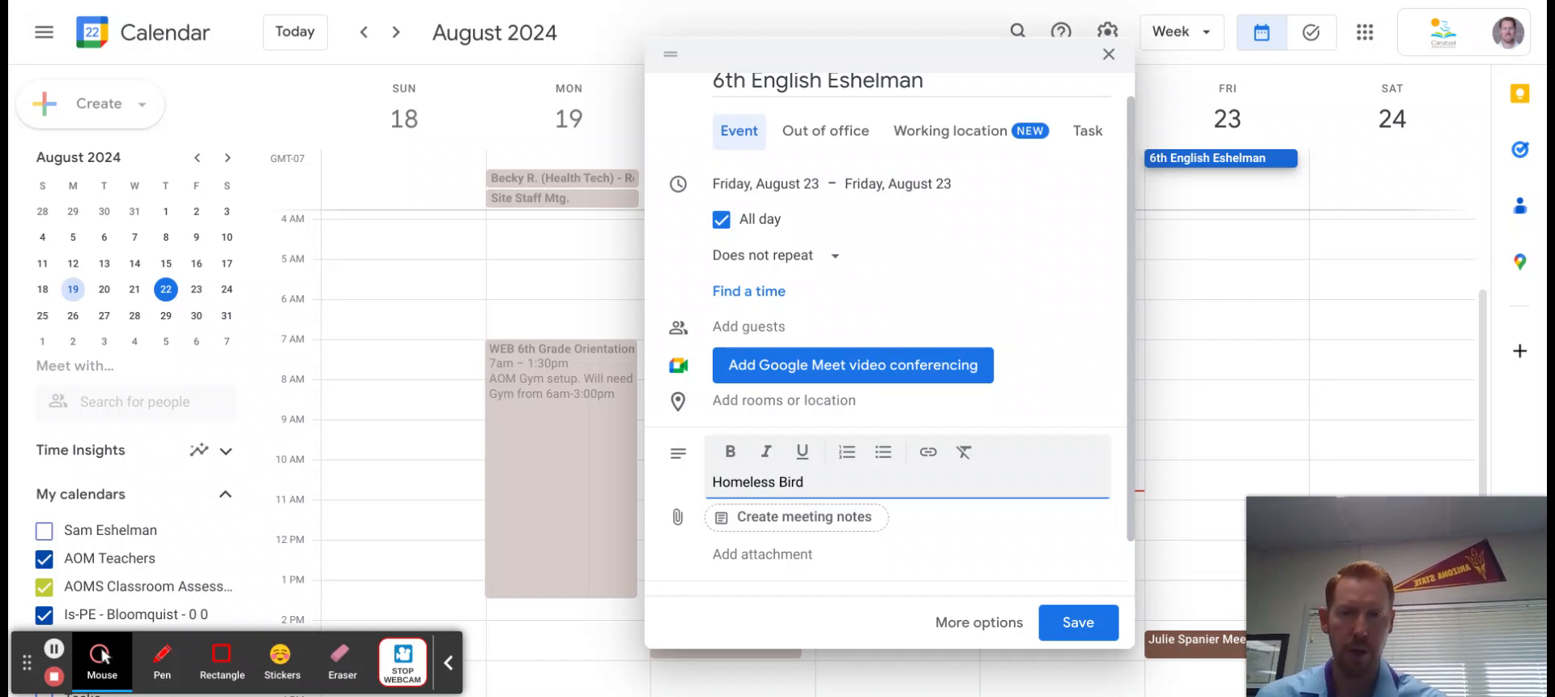
type(" Quiz")
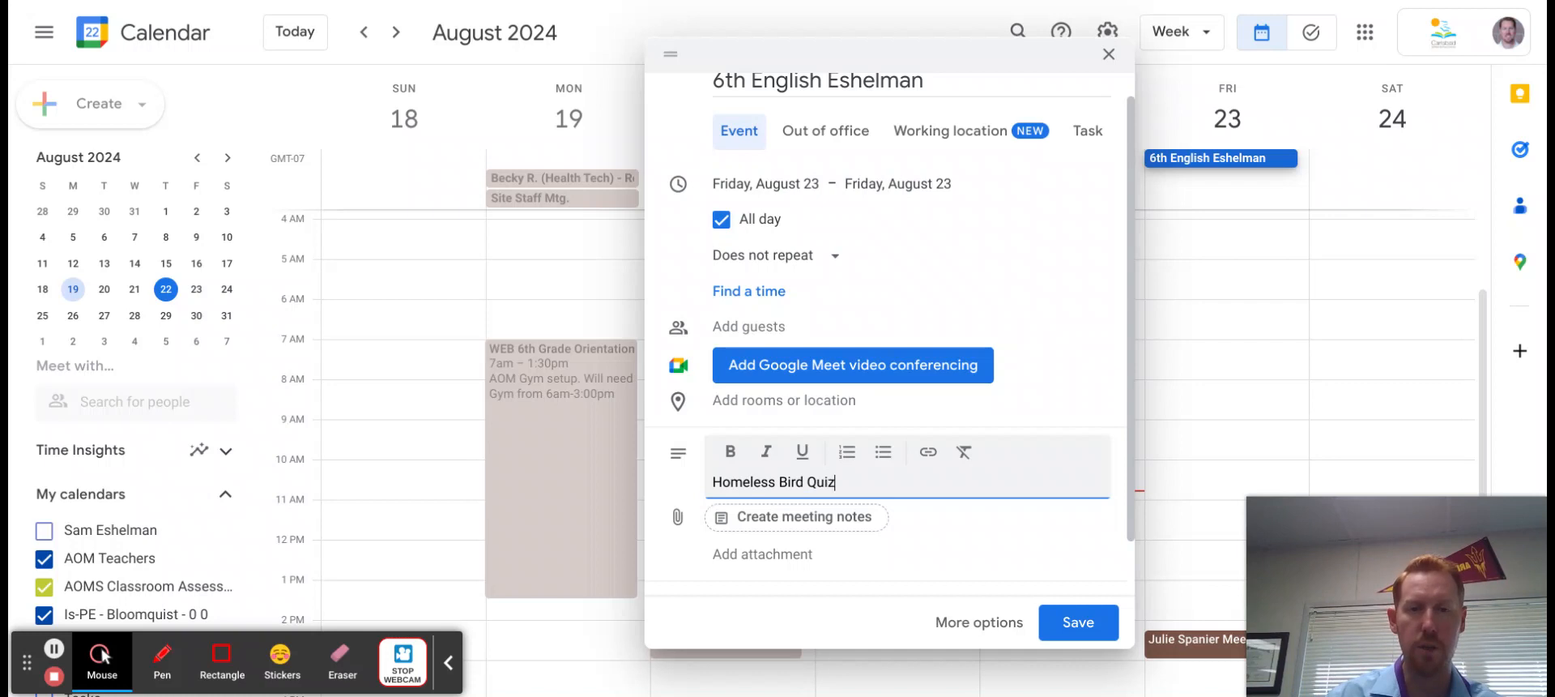
Assign the event to the AOMS Classroom Assessment Schedule calendar and save it.
scroll(956, 496, "down", 2)
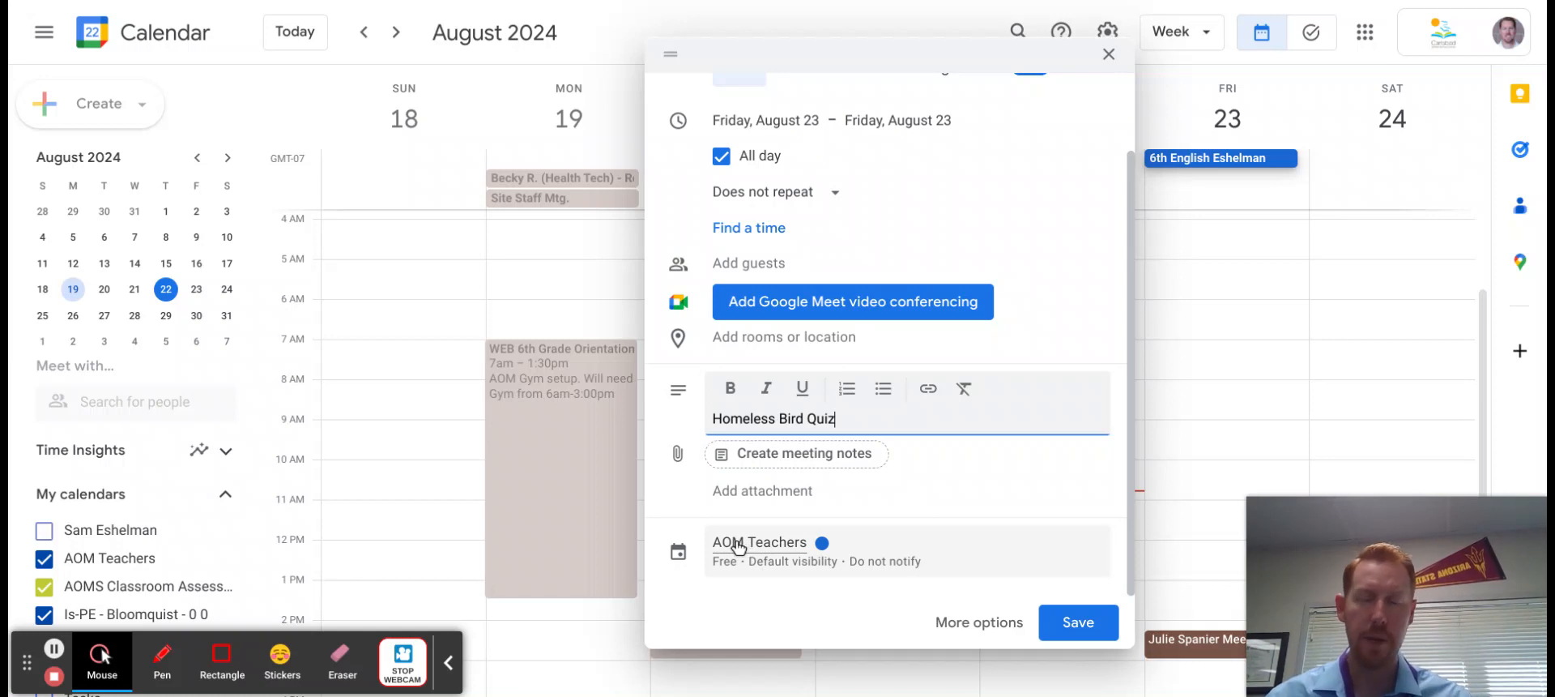
left_click(794, 551)
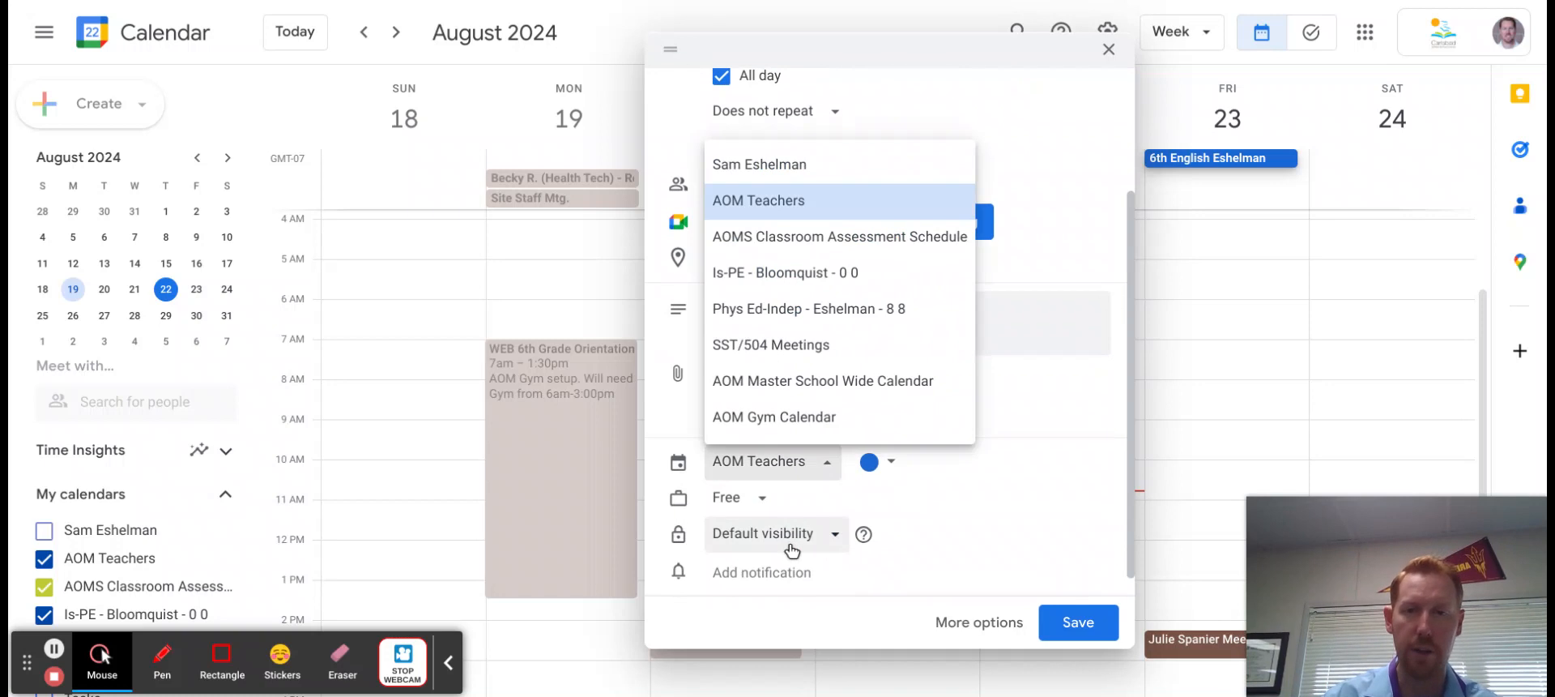
left_click(811, 244)
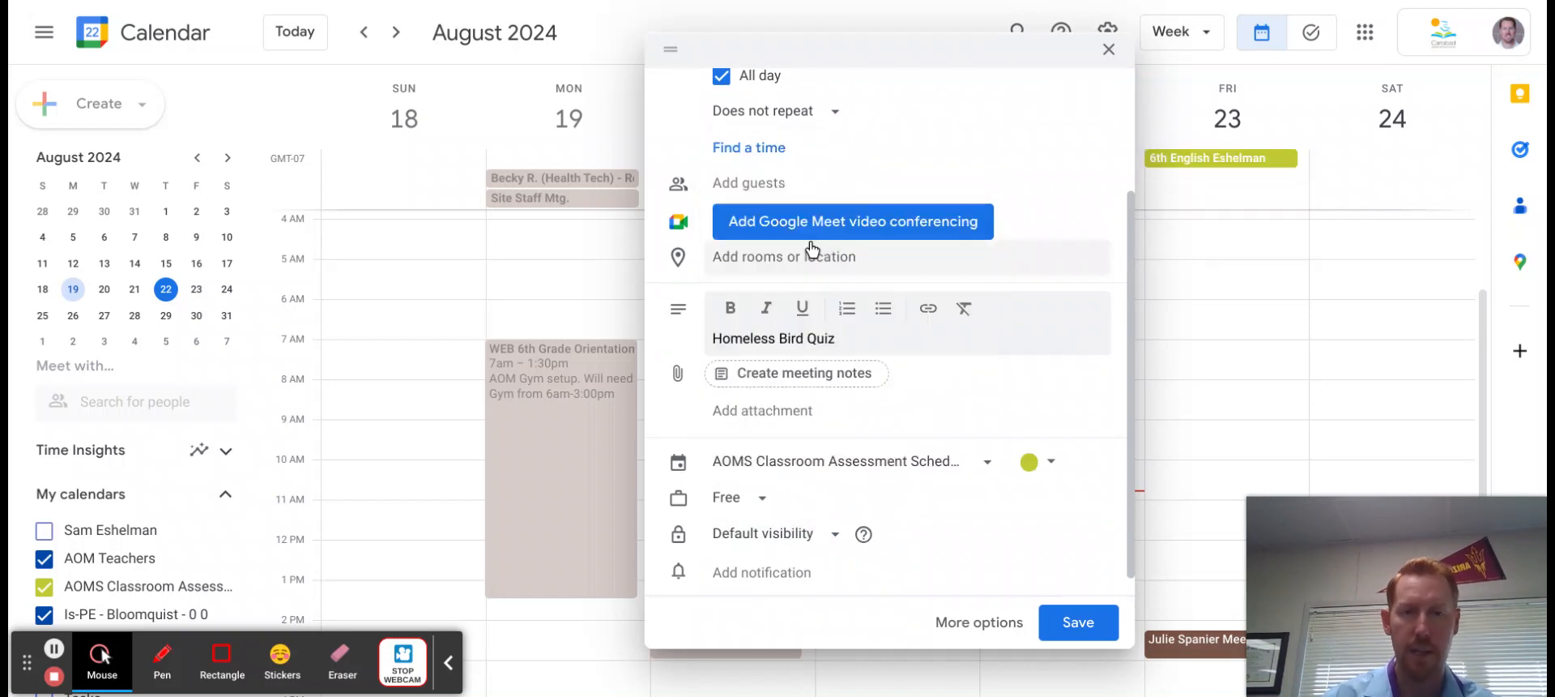
left_click(1079, 624)
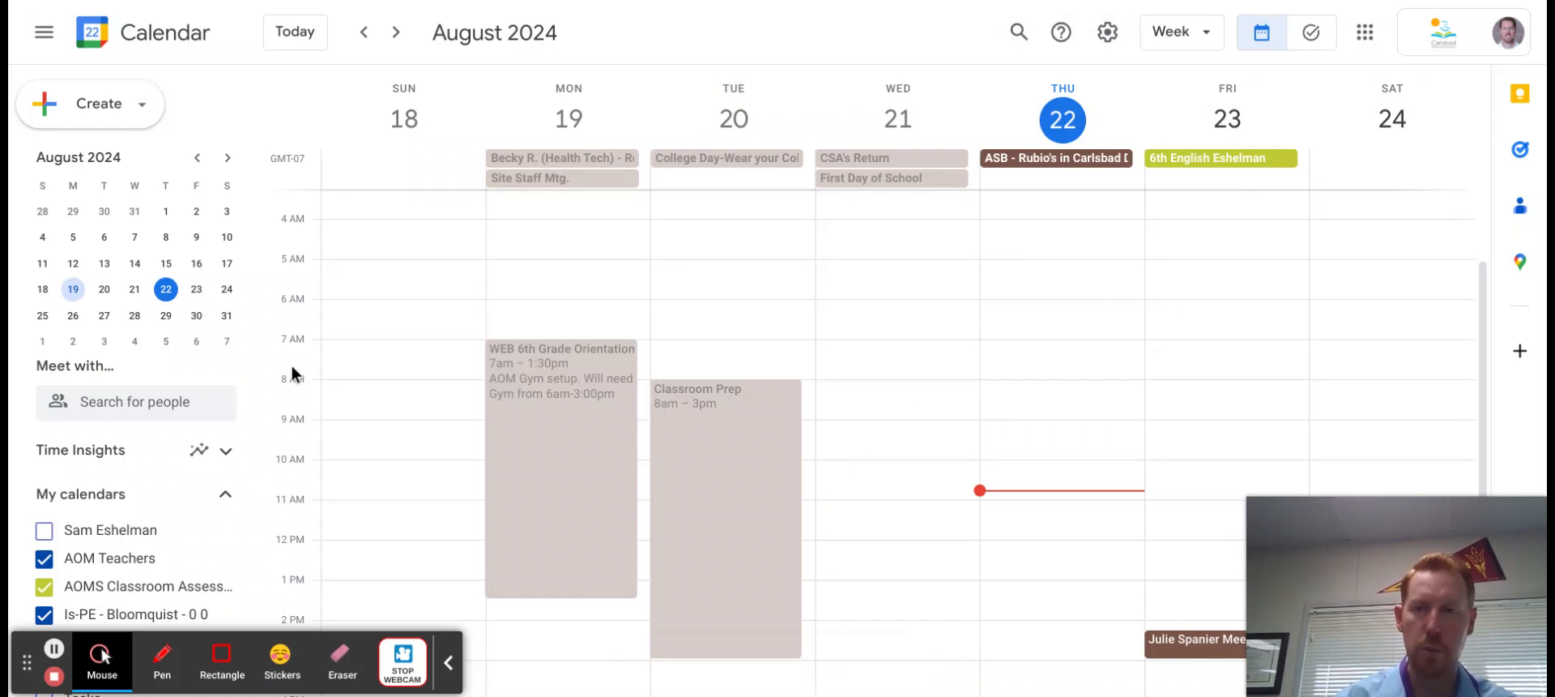
Open and dismiss the options of the AOMS Classroom Assessment Schedule calendar, and turn its visibility off and back on.
scroll(363, 468, "down", 1)
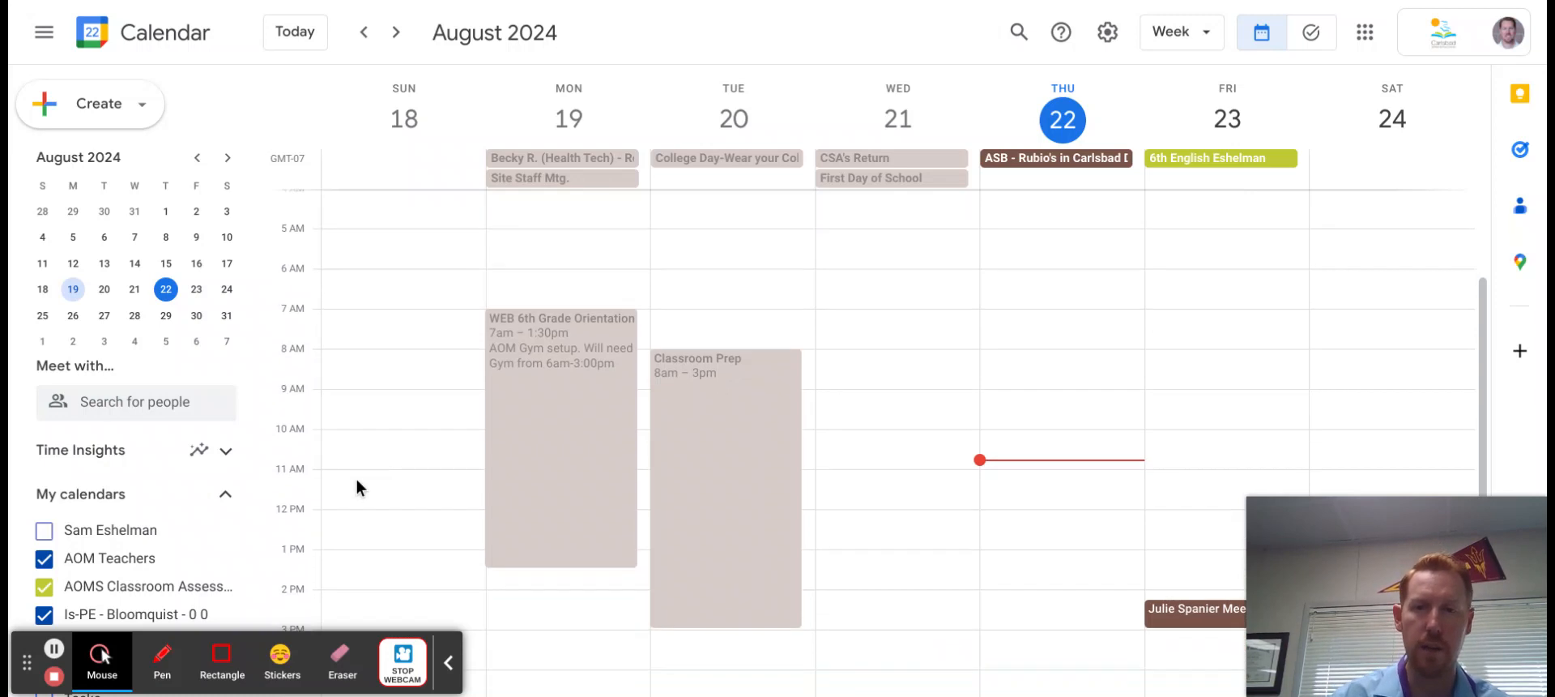
scroll(355, 479, "up", 2)
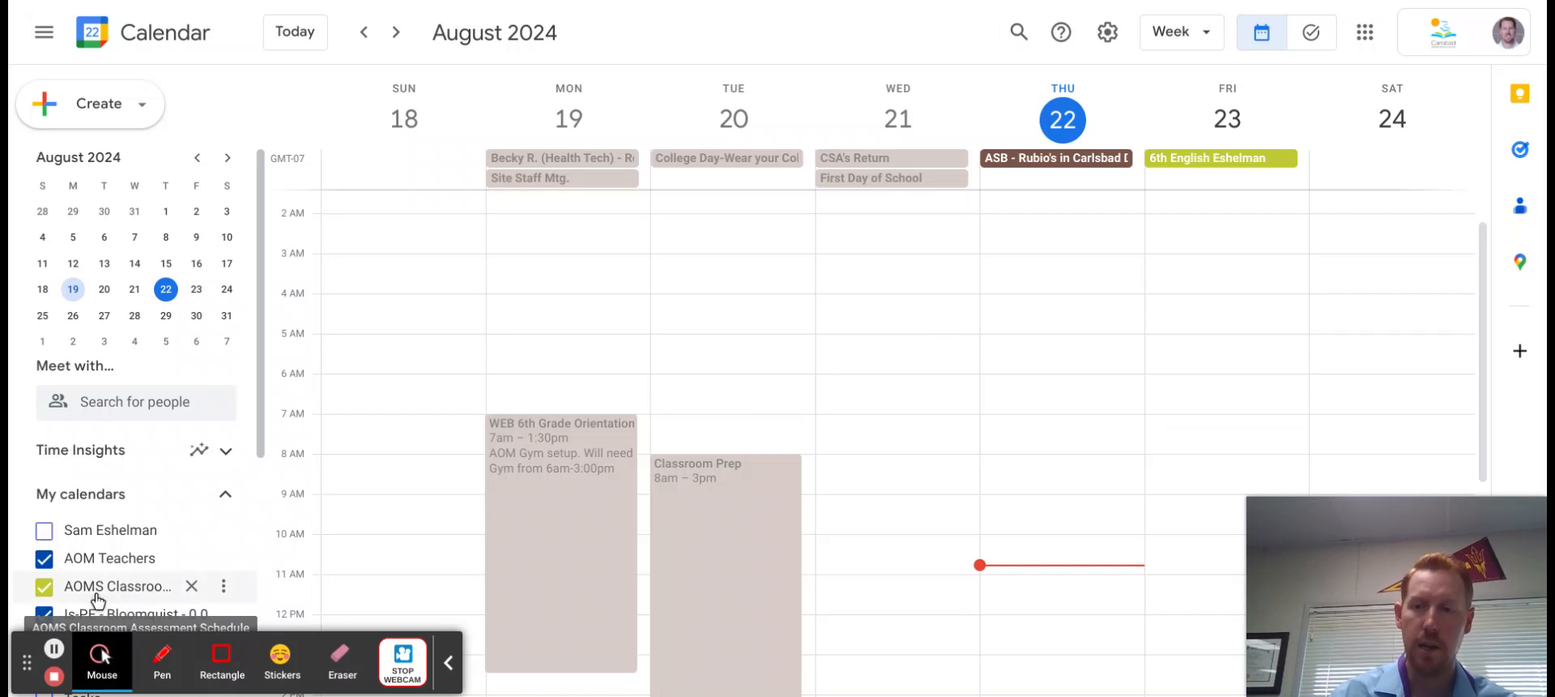
scroll(95, 598, "down", 1)
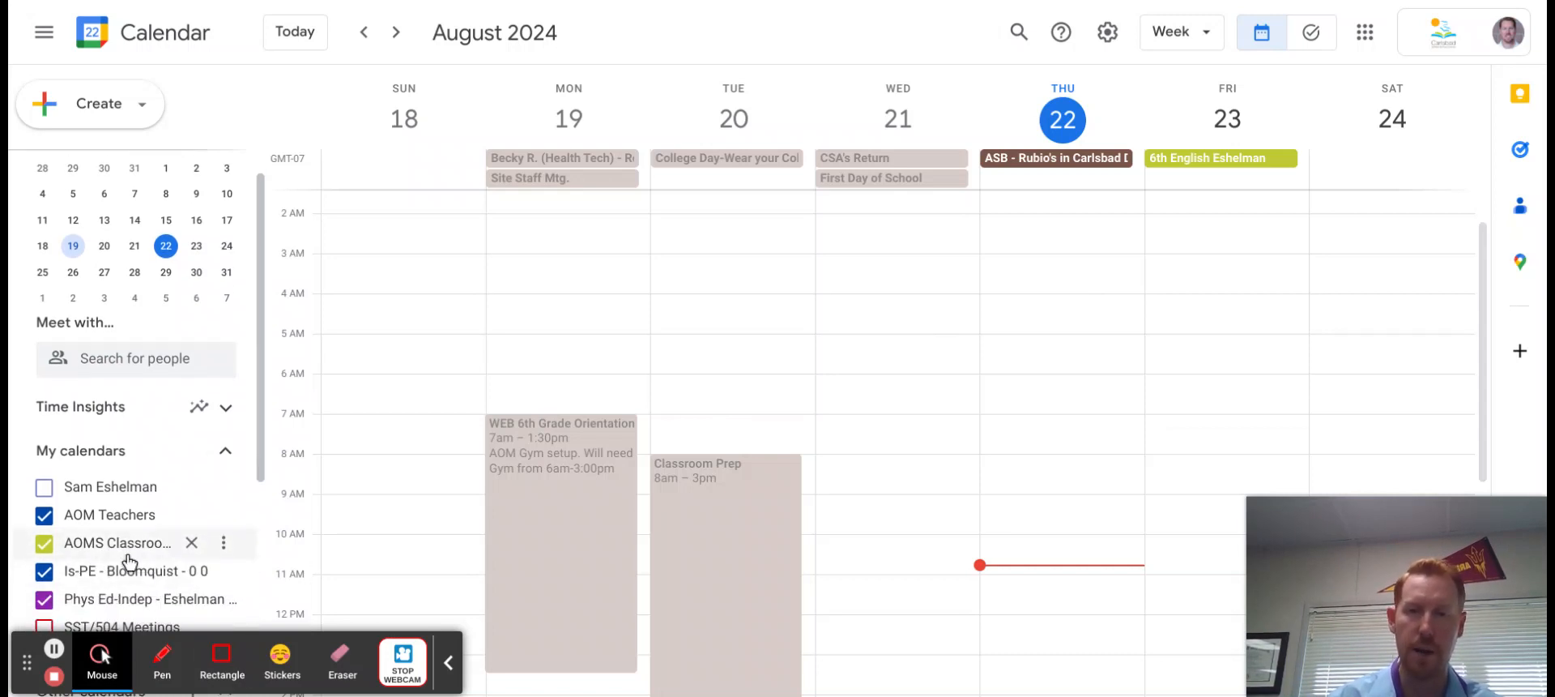
left_click(224, 544)
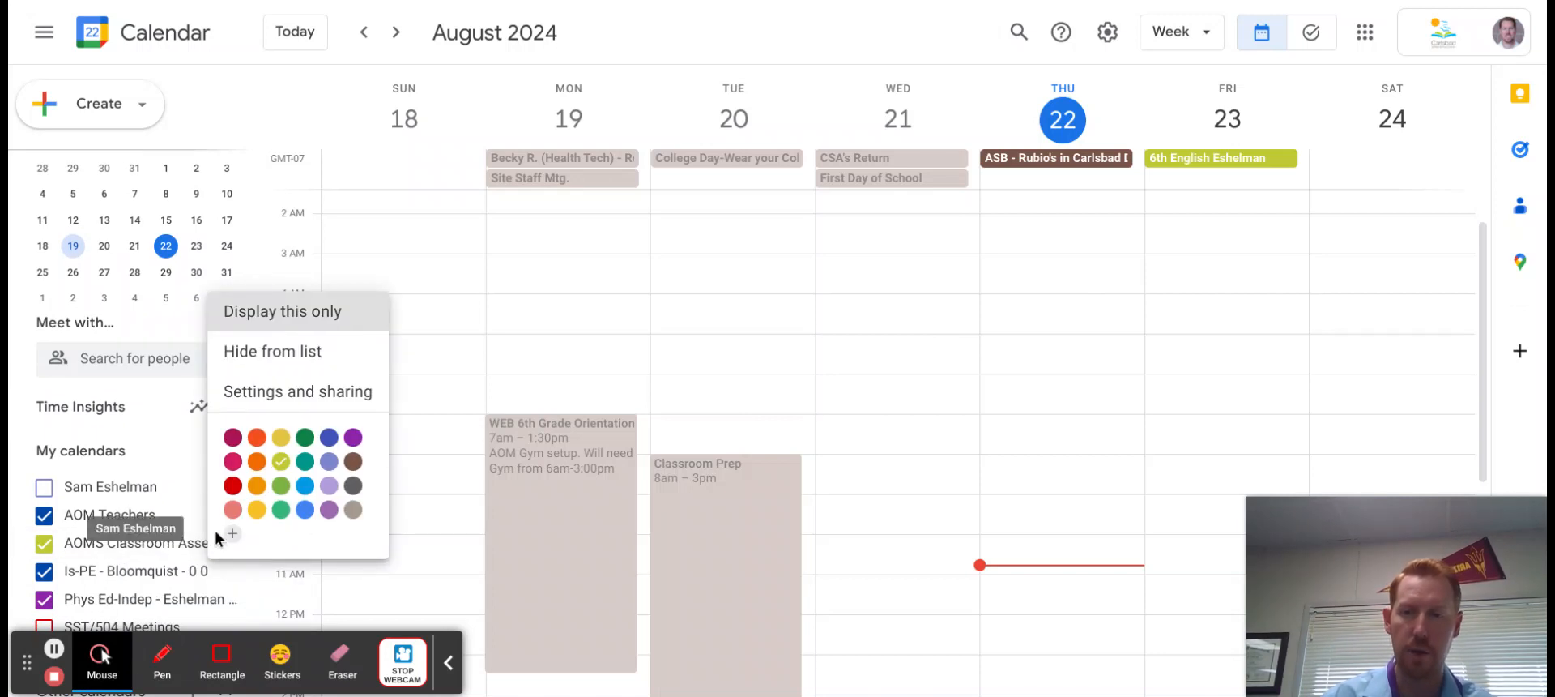
left_click(156, 548)
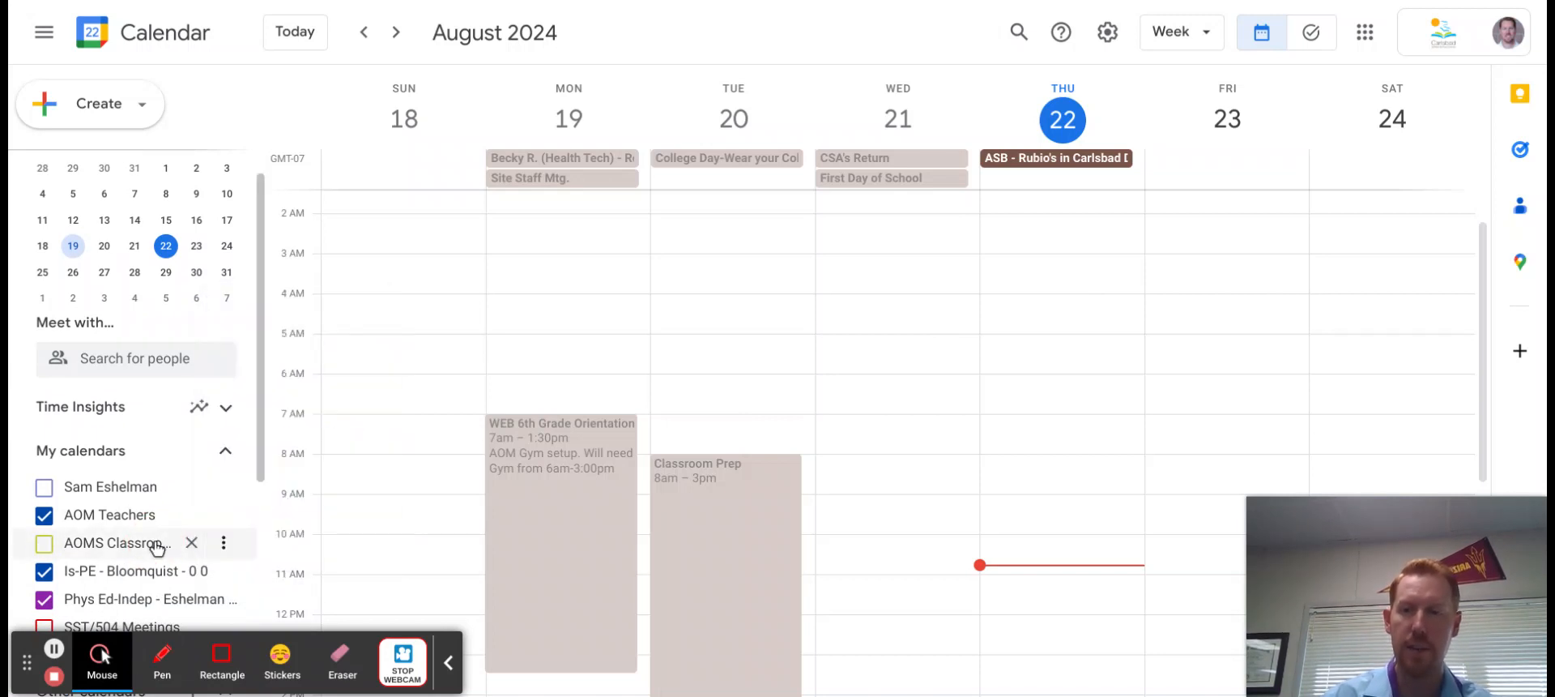
left_click(45, 547)
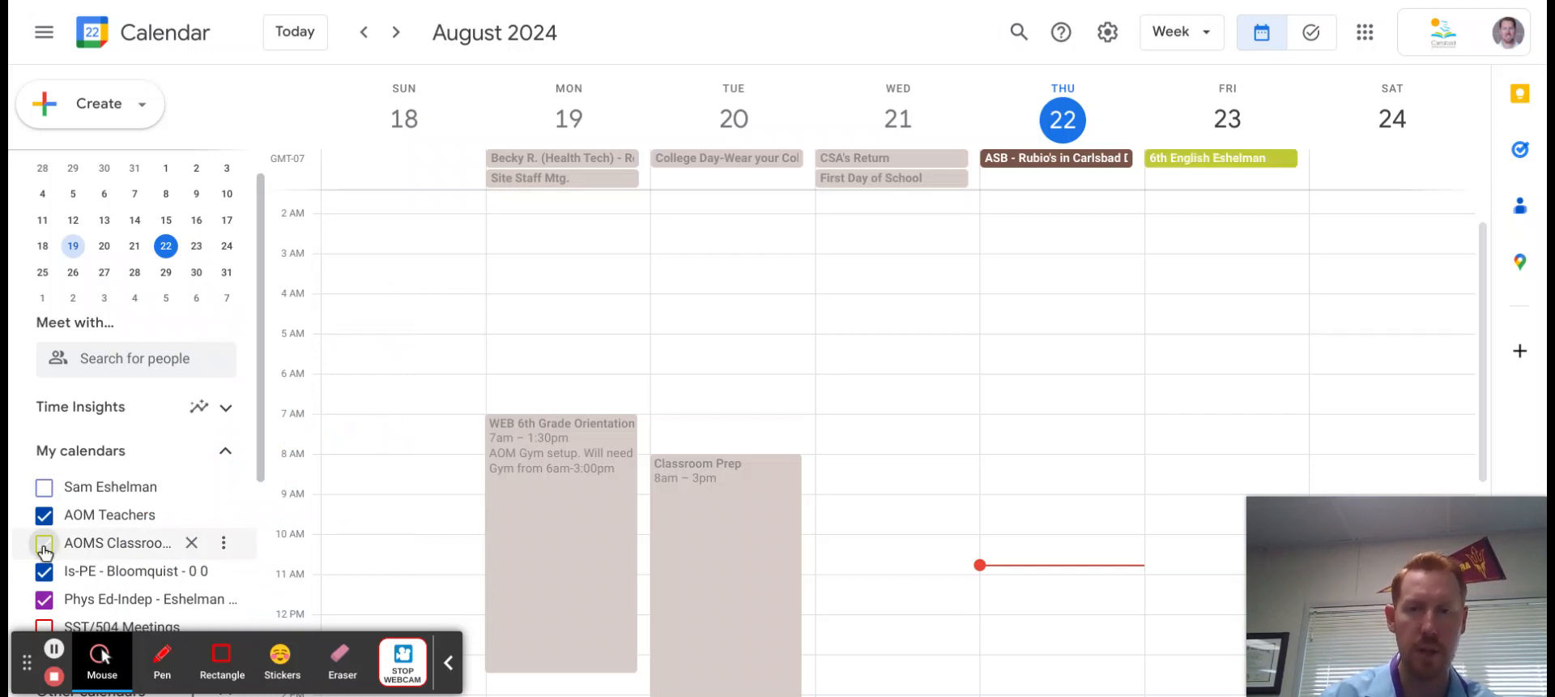